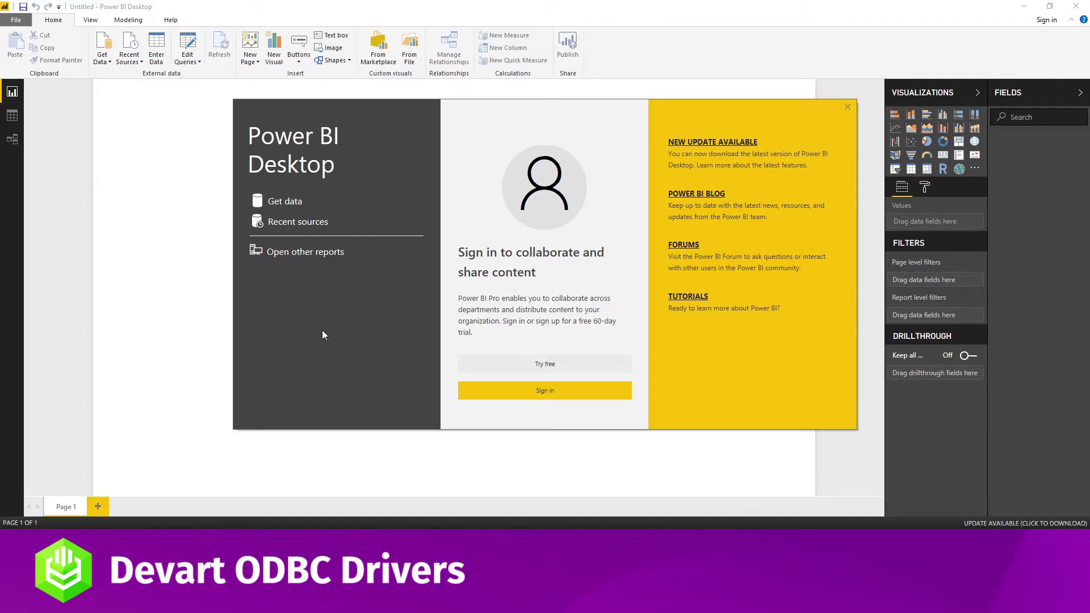
Start an ODBC data connection using the Devart ODBC Driver Postgres DSN.
left_click(294, 207)
left_click(396, 250)
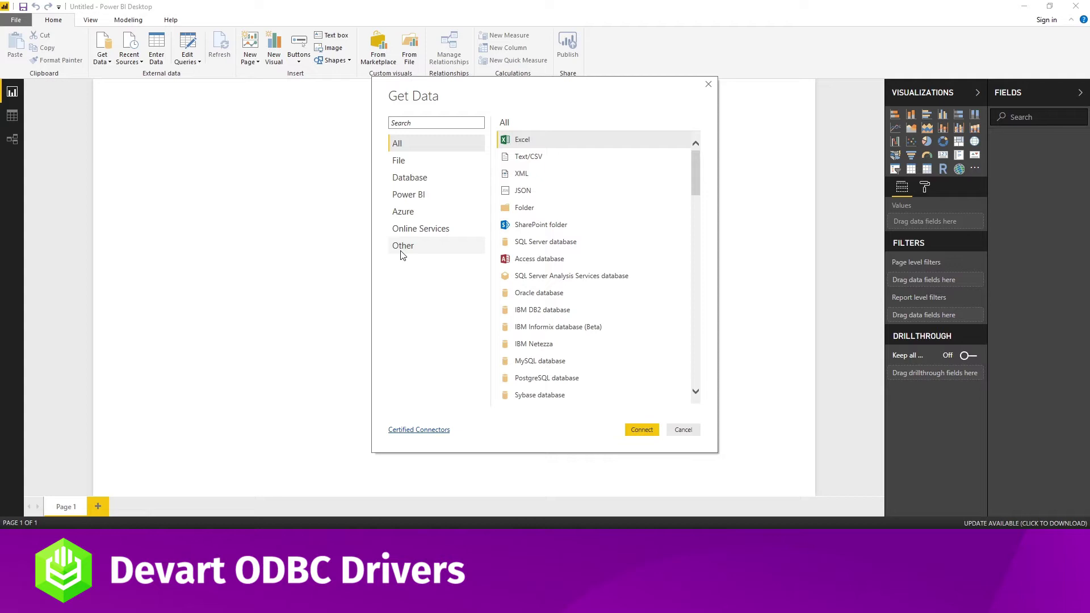
left_click(523, 292)
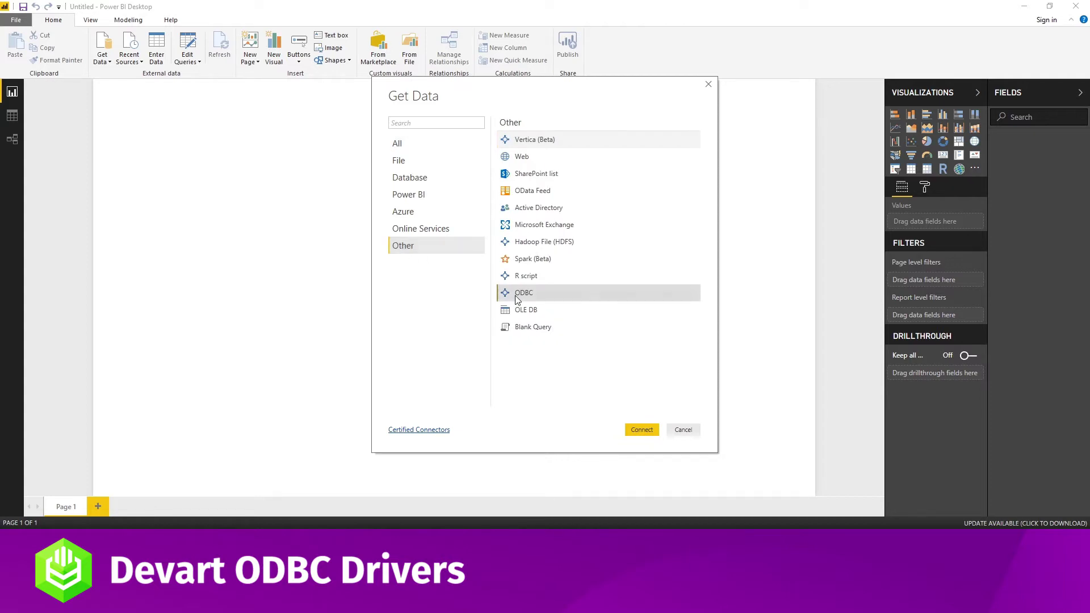
left_click(642, 432)
left_click(464, 255)
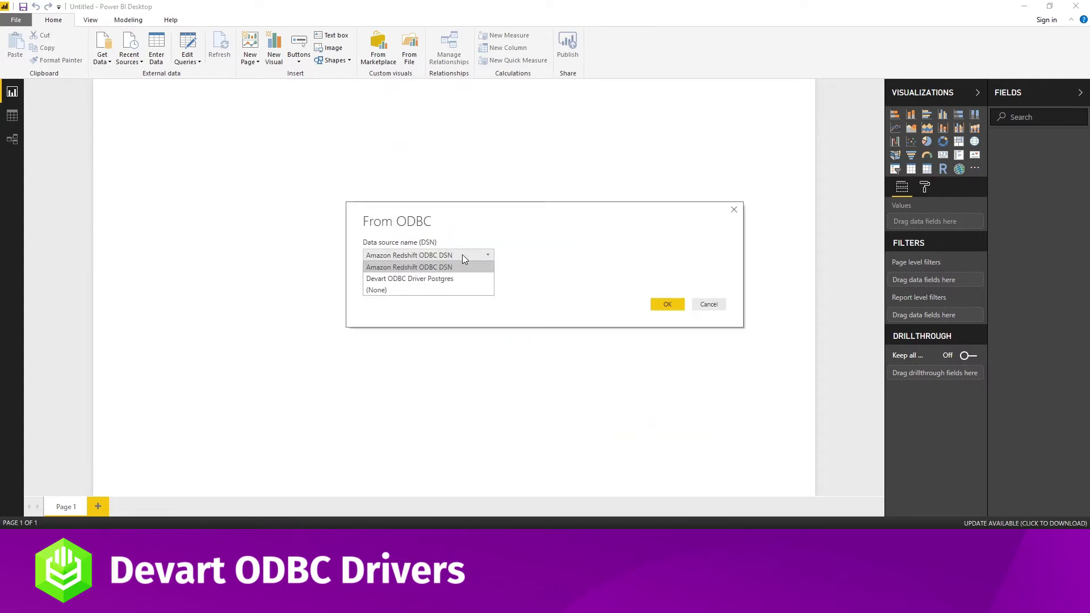
left_click(438, 279)
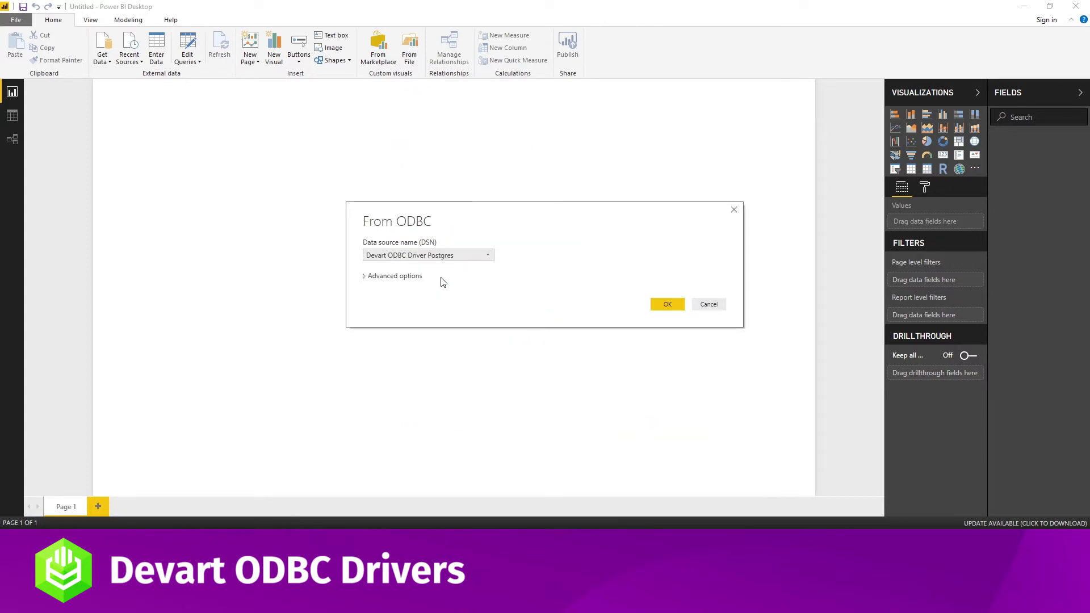
left_click(661, 305)
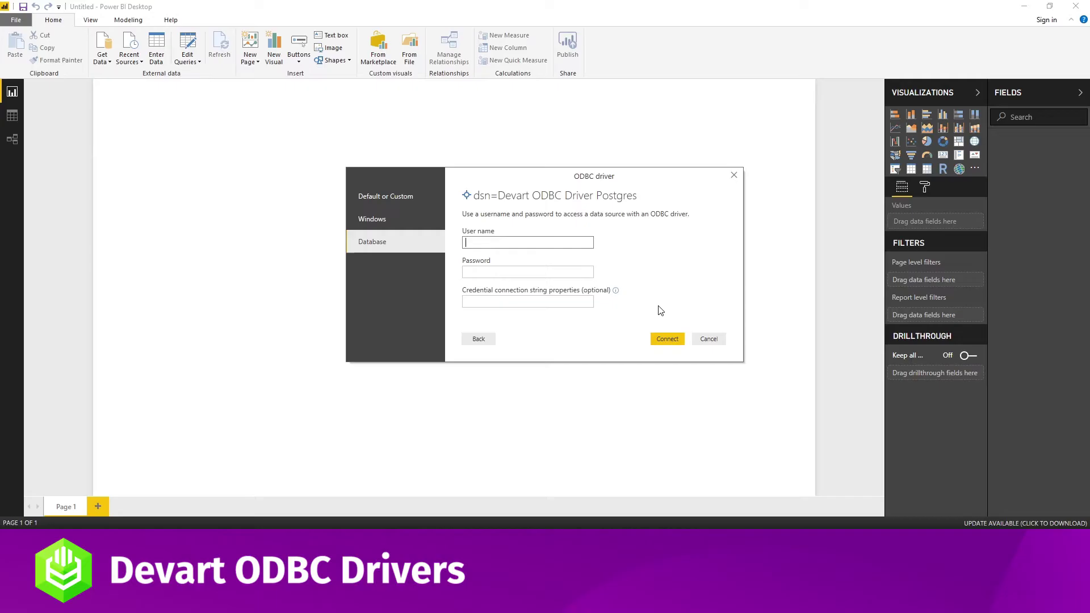
Connect with database user postgres and its password.
type("ostgres")
left_click(568, 270)
type("1")
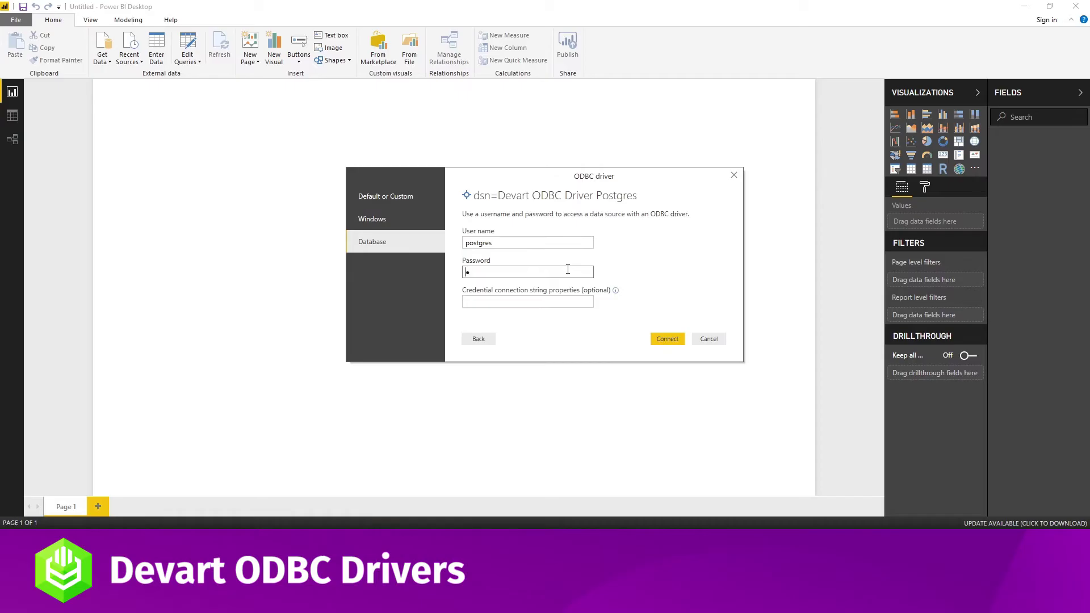
type("23456")
left_click(658, 339)
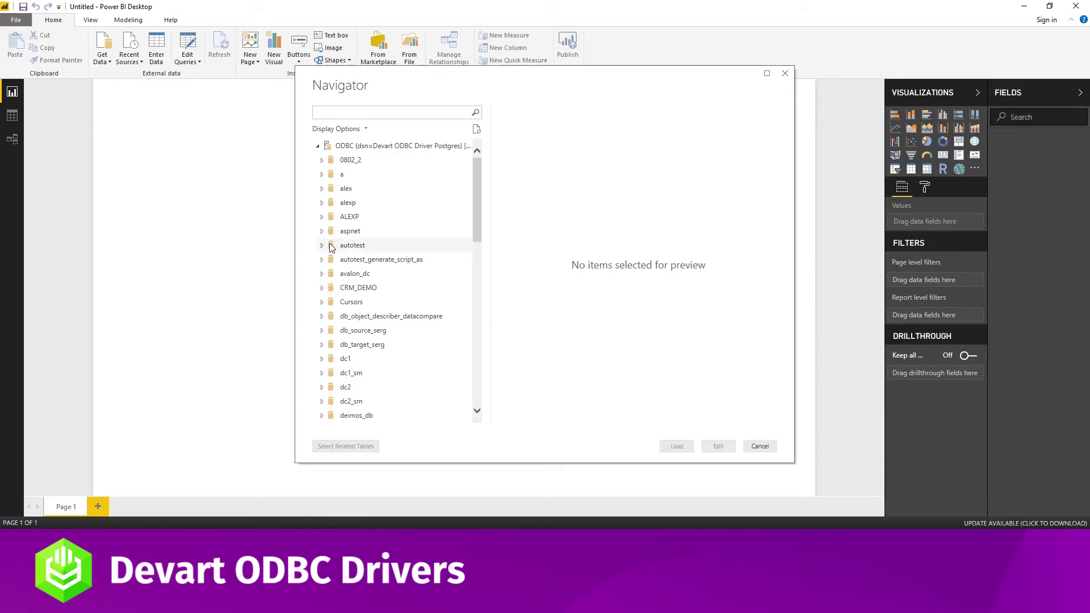
Expand autotest > public in Navigator, tick the cars table and load it.
left_click(323, 245)
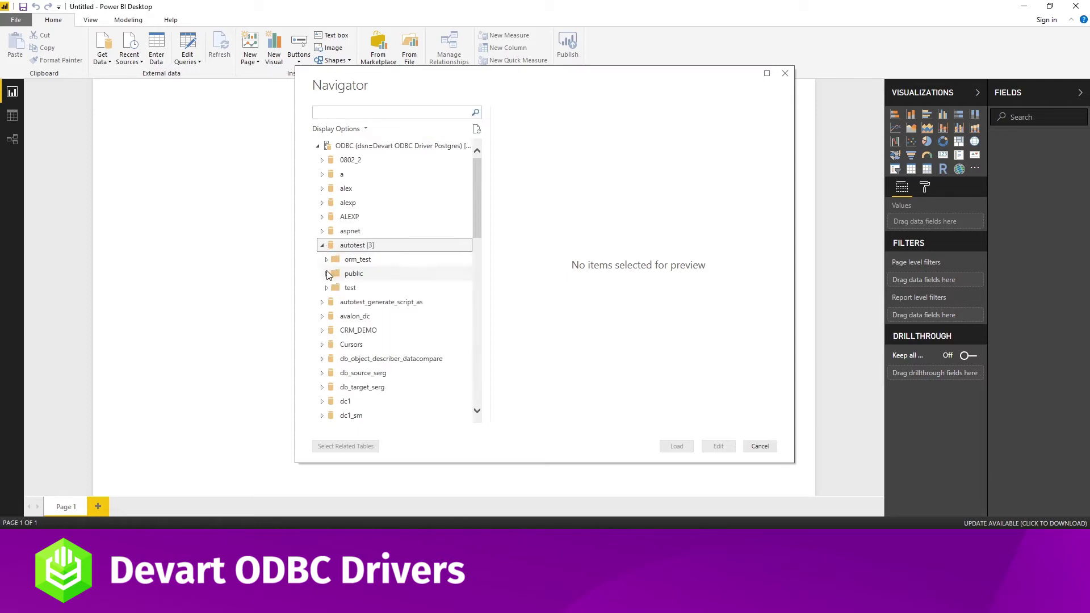
left_click(327, 274)
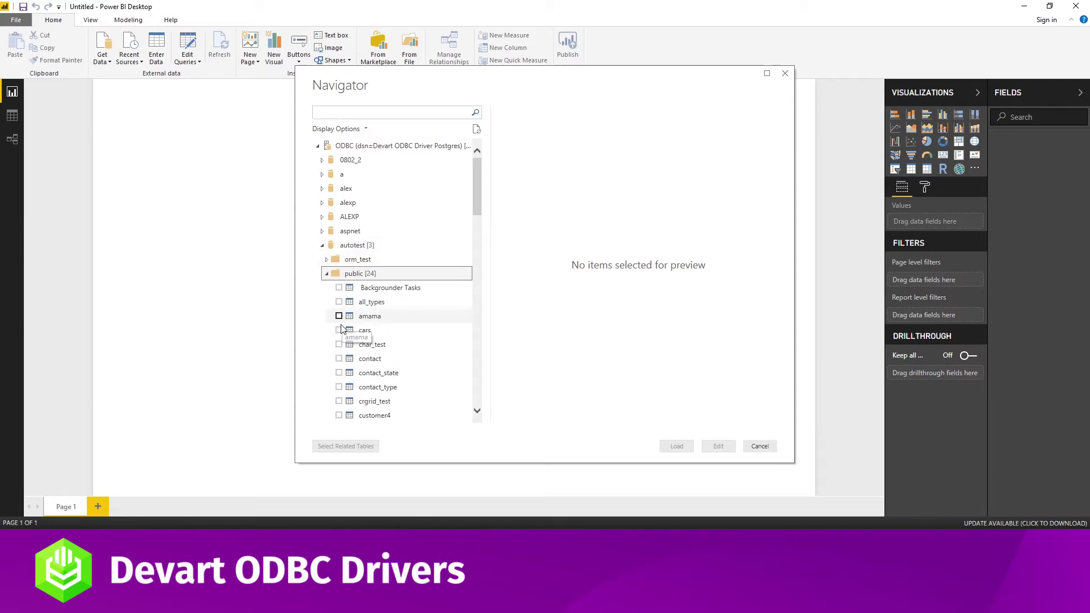
left_click(339, 331)
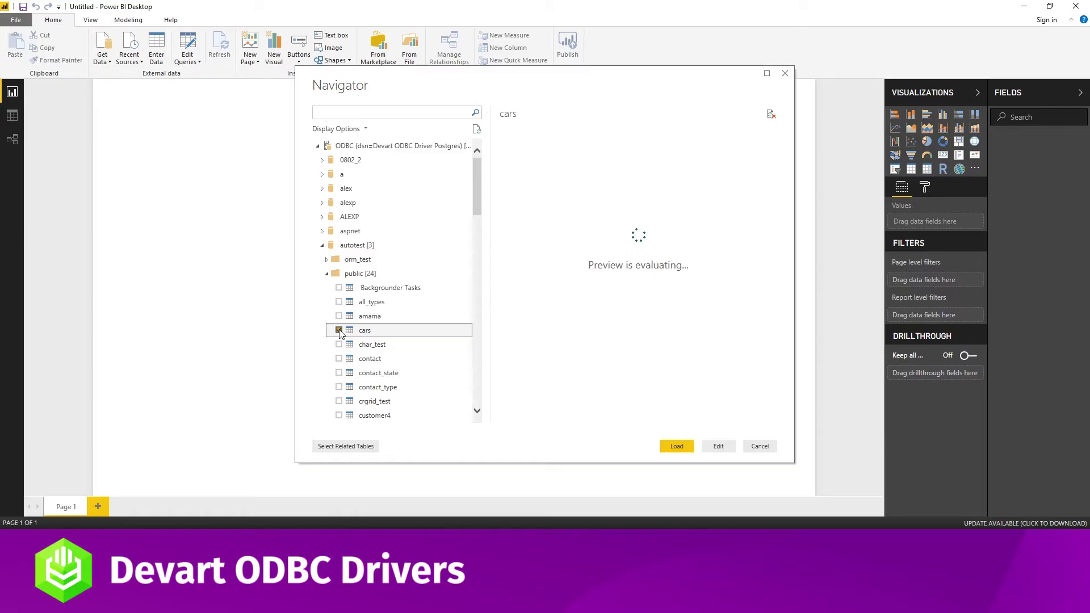
left_click(670, 446)
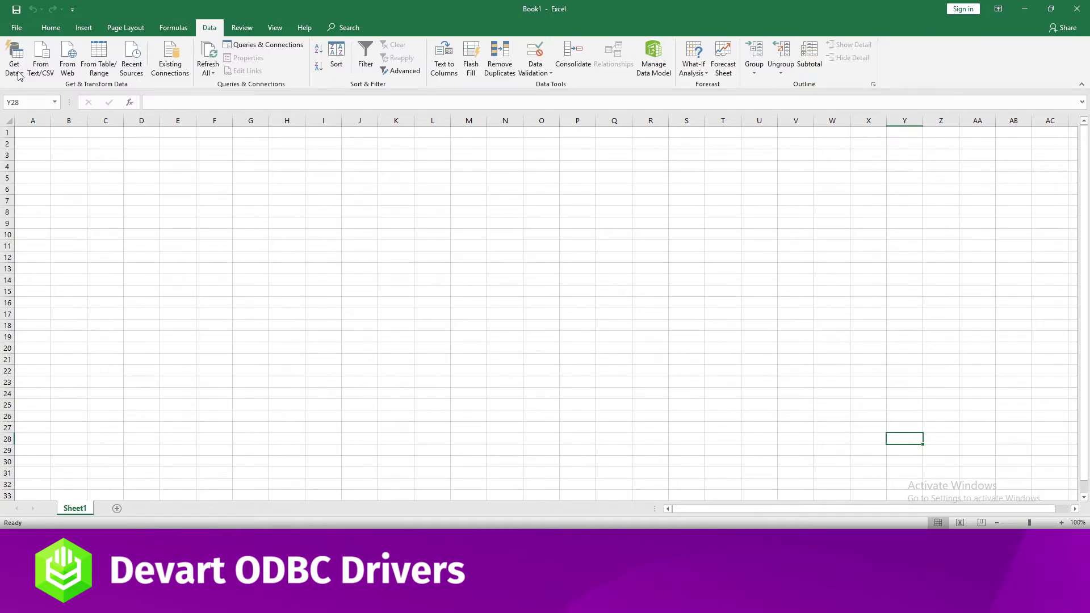
Start an Excel import From ODBC using the Devart ODBC Driver Postgres DSN.
left_click(19, 76)
mouse_move(72, 193)
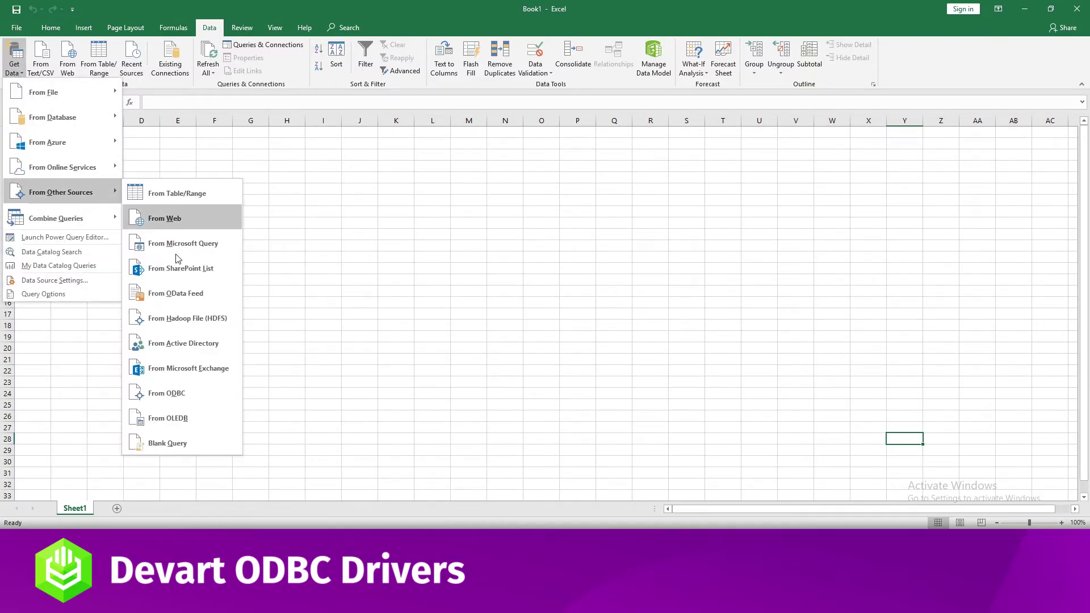
left_click(168, 393)
left_click(455, 254)
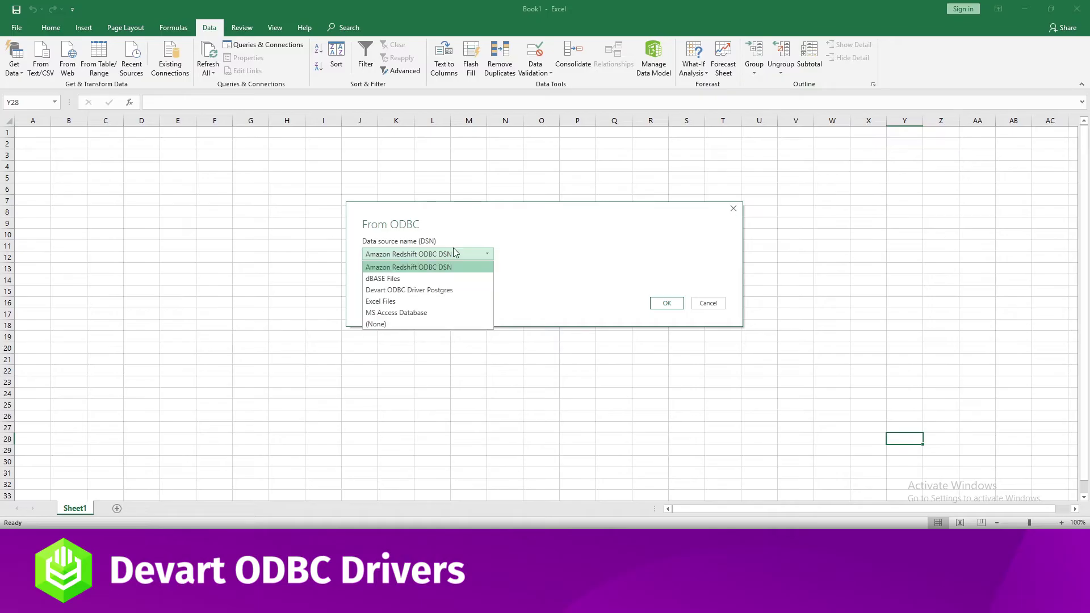
left_click(446, 290)
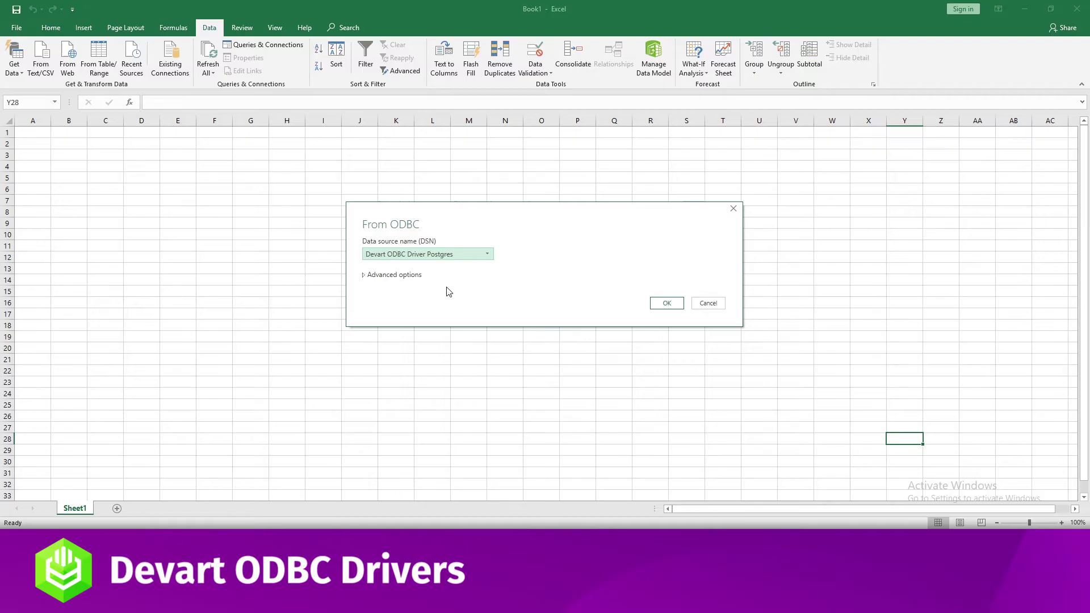
left_click(661, 304)
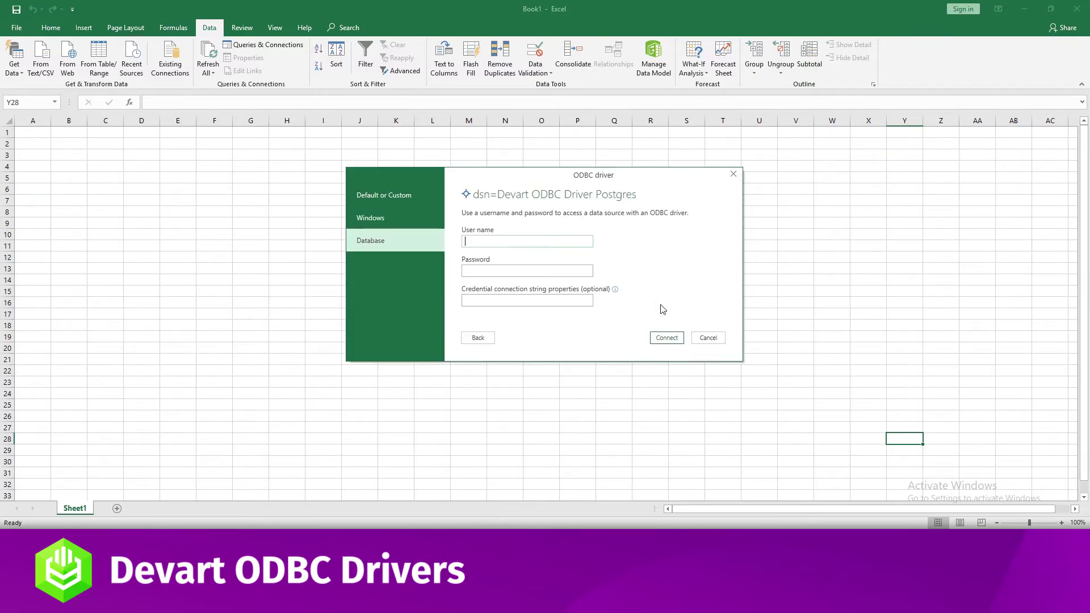
Connect with database user postgres and its password.
type("postgres")
key("Tab")
type("••••••••")
left_click(663, 338)
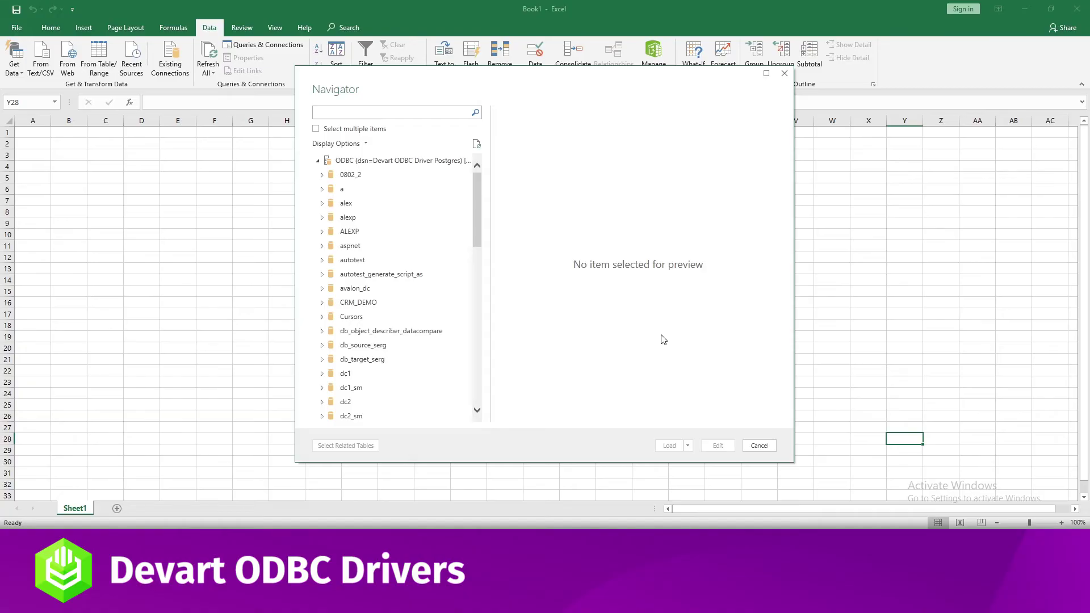
Expand autotest > public, select the cars table and load its 136 rows into a sheet.
left_click(322, 260)
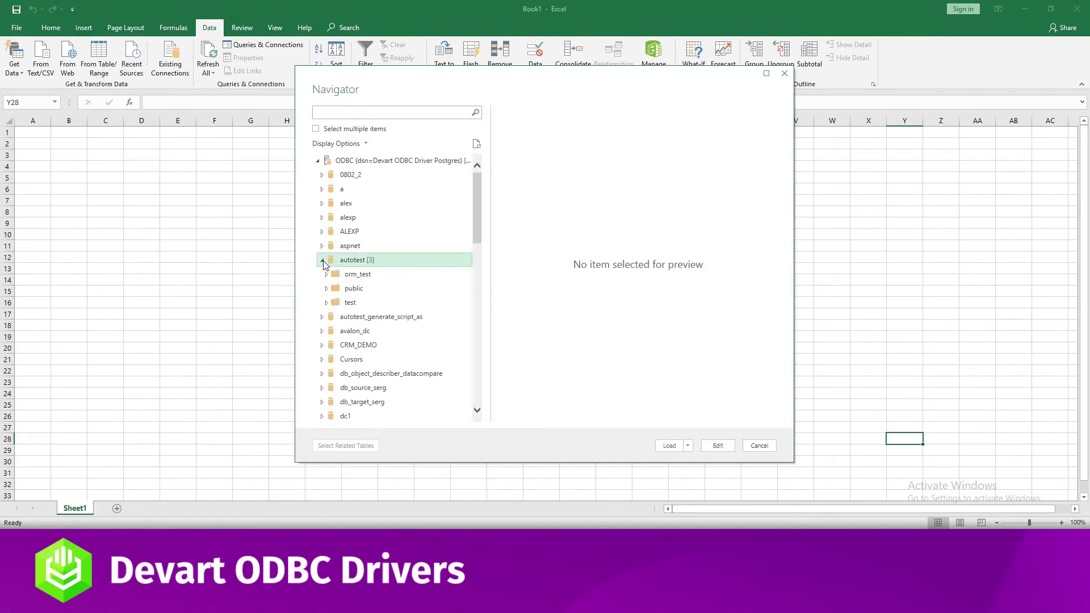
left_click(327, 289)
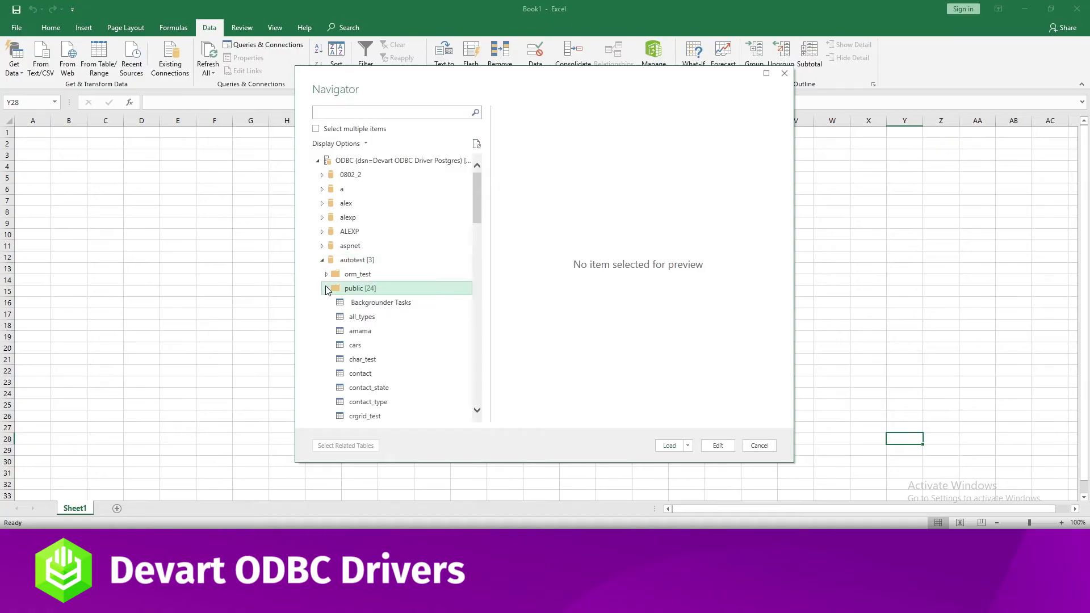
left_click(359, 347)
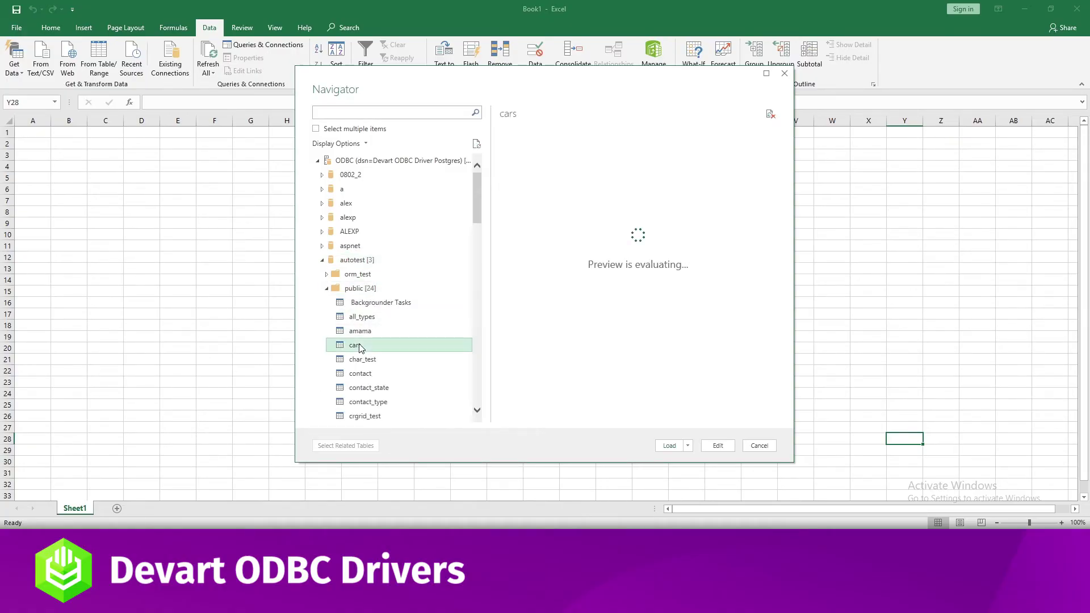
left_click(670, 445)
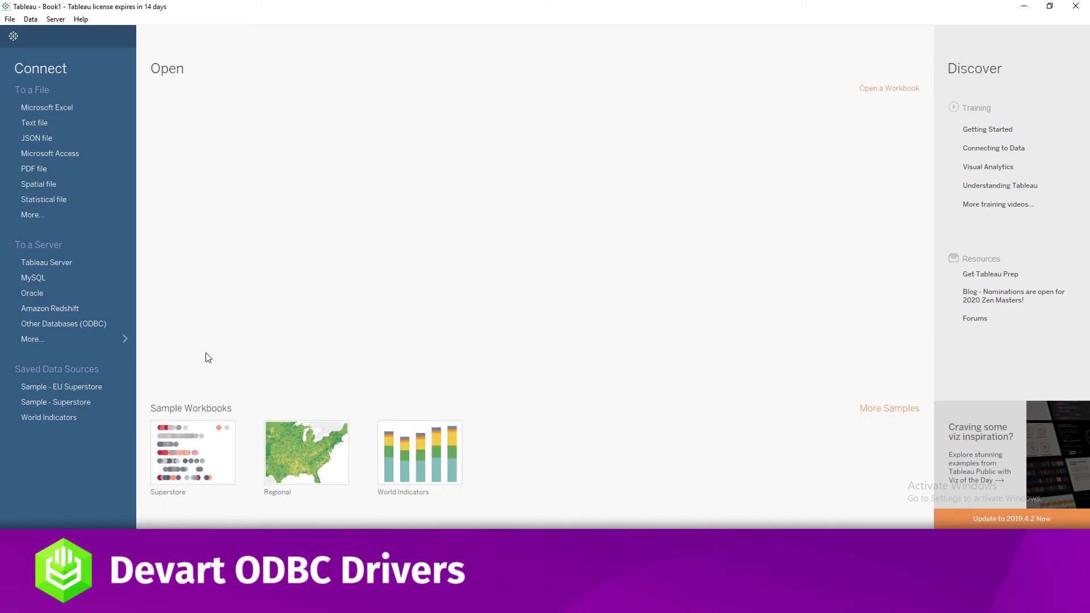
Connect via Other Databases (ODBC) with DSN Devart ODBC Driver Postgres and sign in to autotest.
left_click(85, 339)
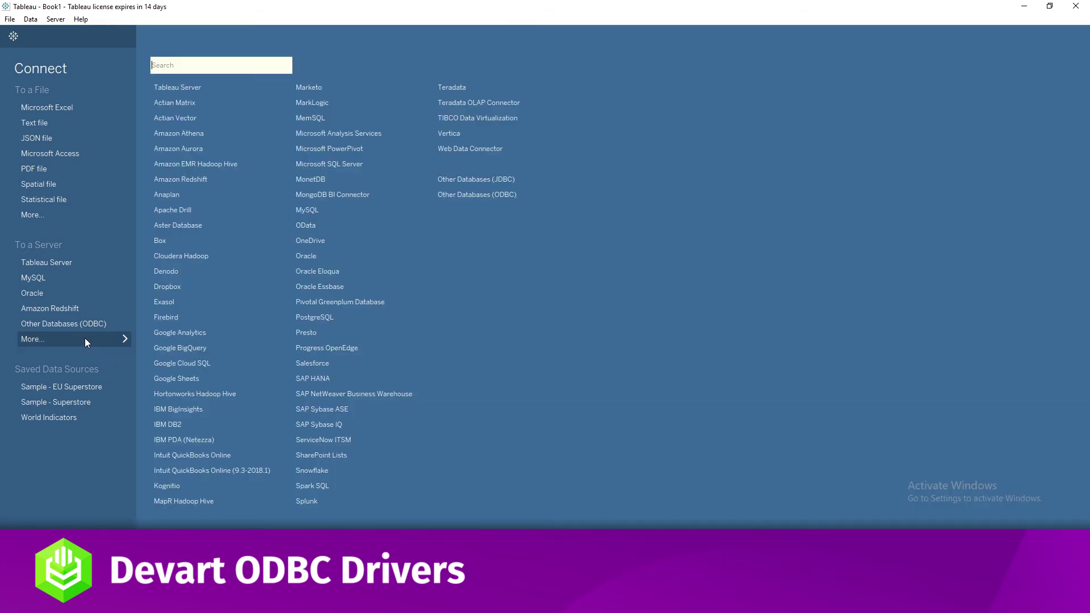
left_click(461, 197)
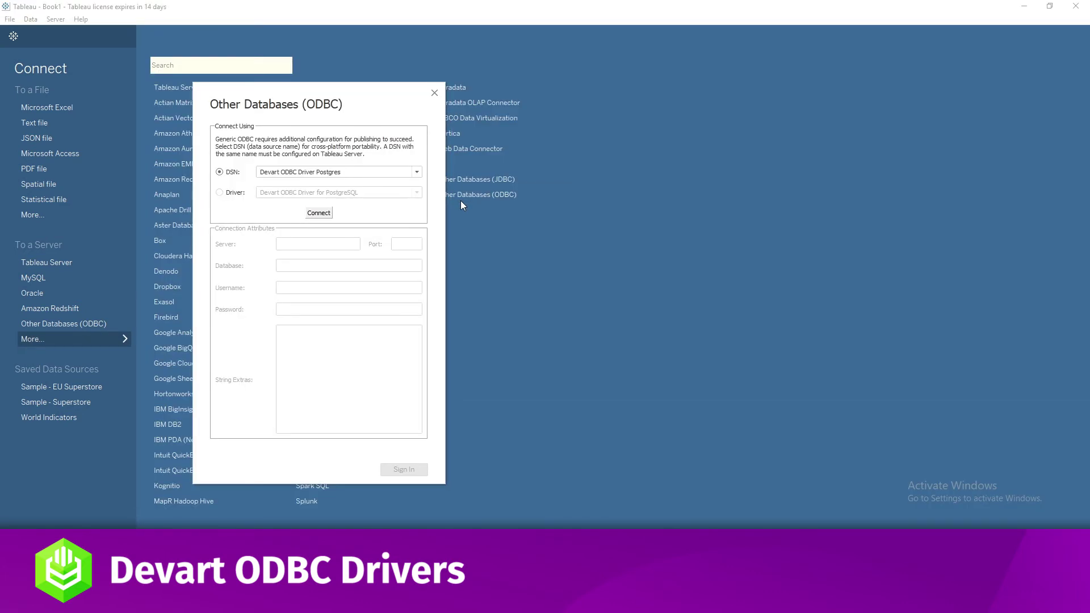
left_click(416, 172)
left_click(416, 172)
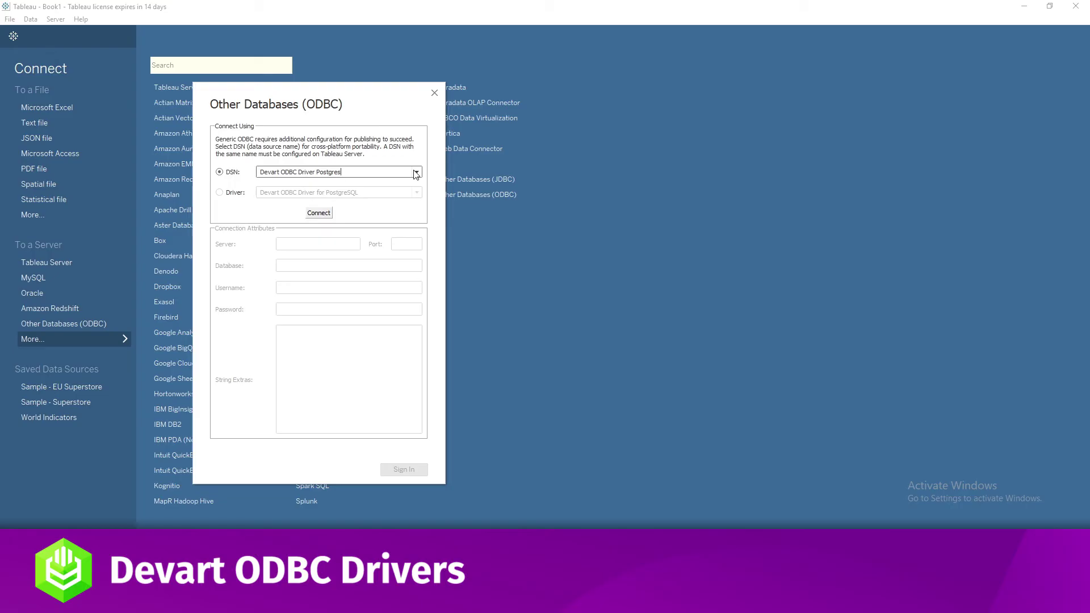
left_click(318, 213)
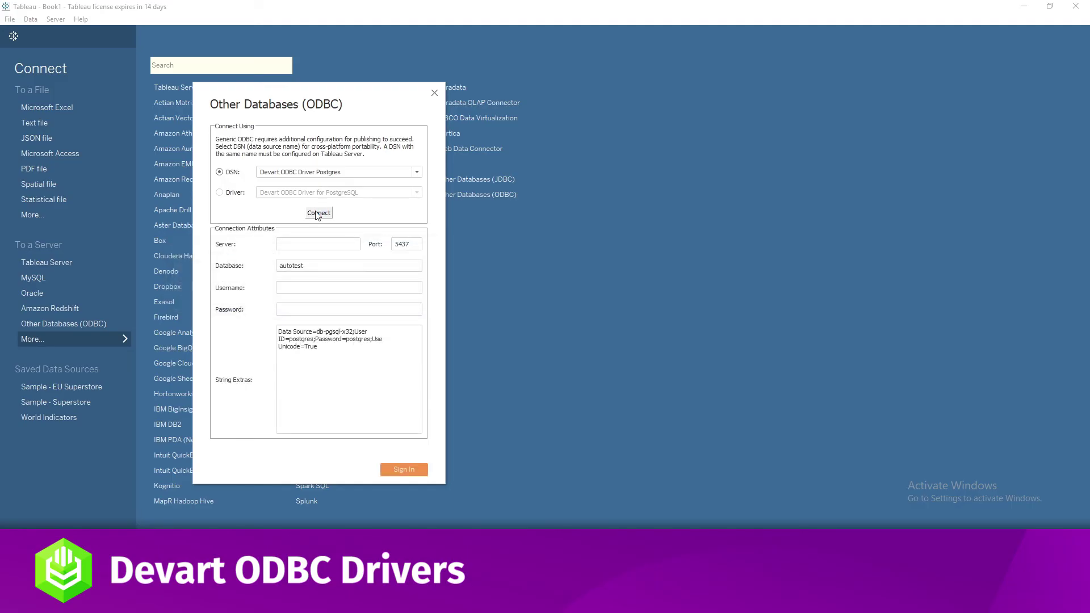
left_click(405, 470)
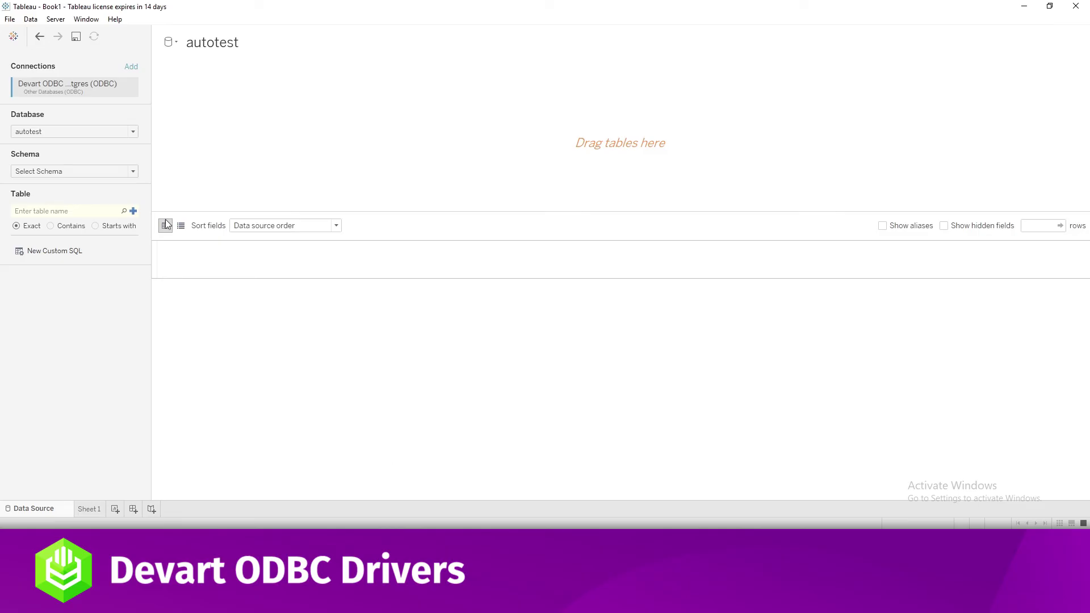
Select the public schema, drag the cars table onto the canvas and update the 136-row preview.
left_click(133, 172)
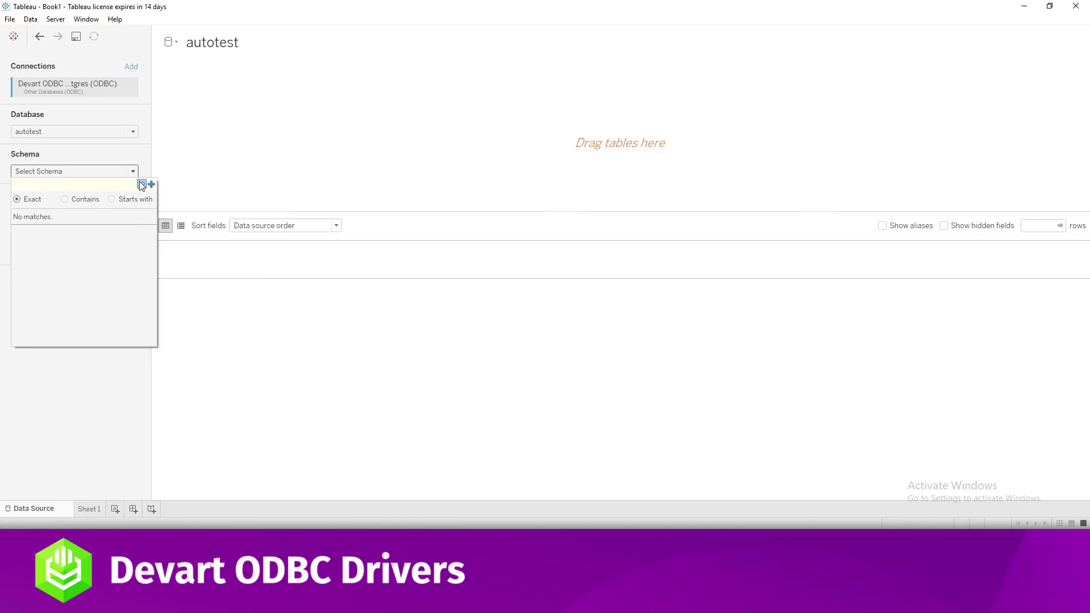
left_click(142, 185)
left_click(32, 227)
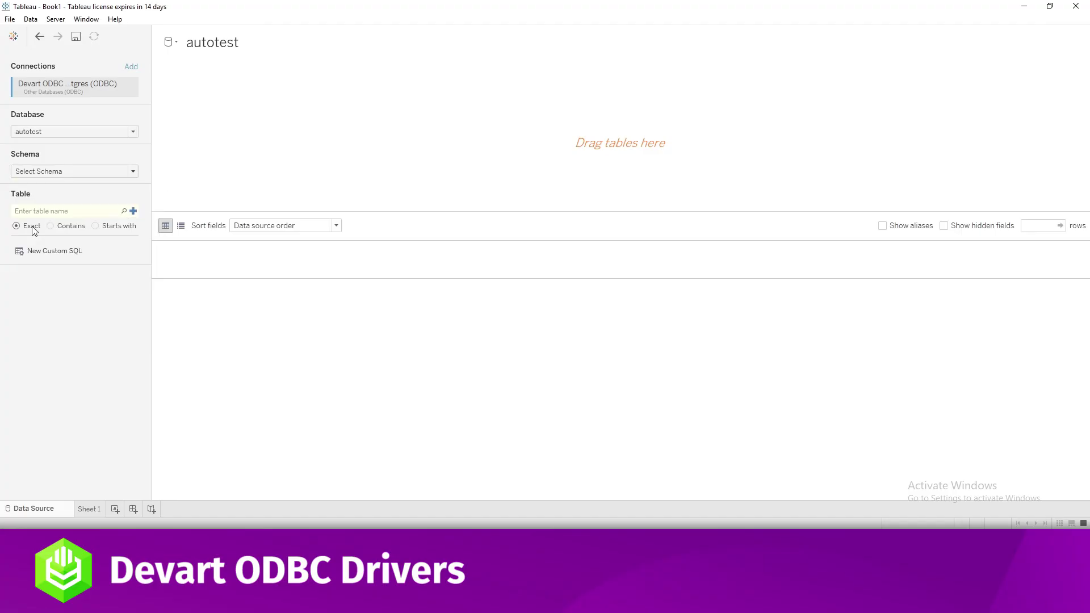
left_click(123, 211)
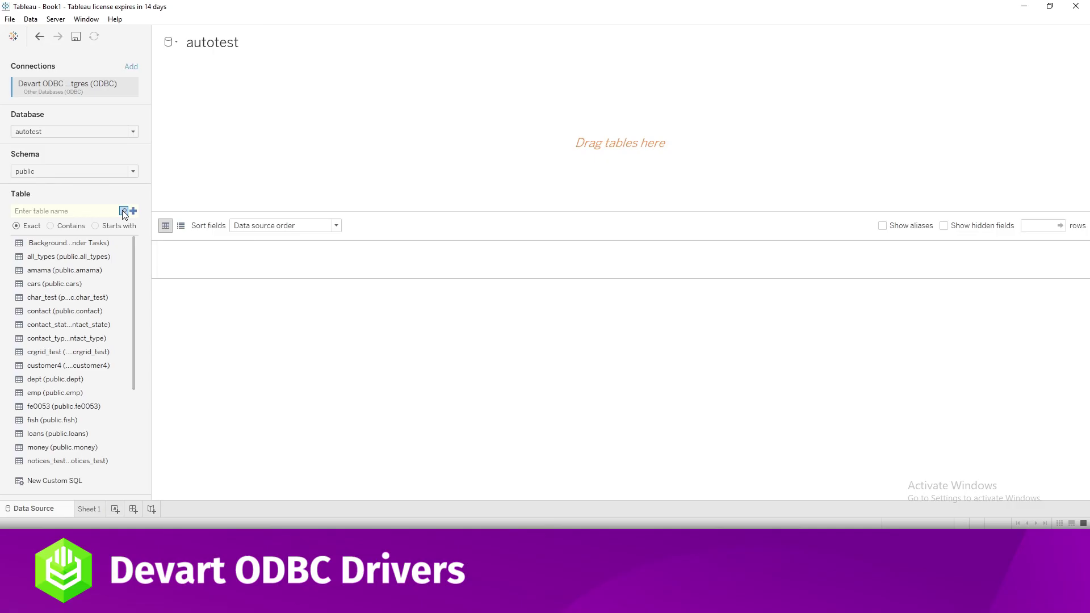
left_click_drag(37, 285, 305, 143)
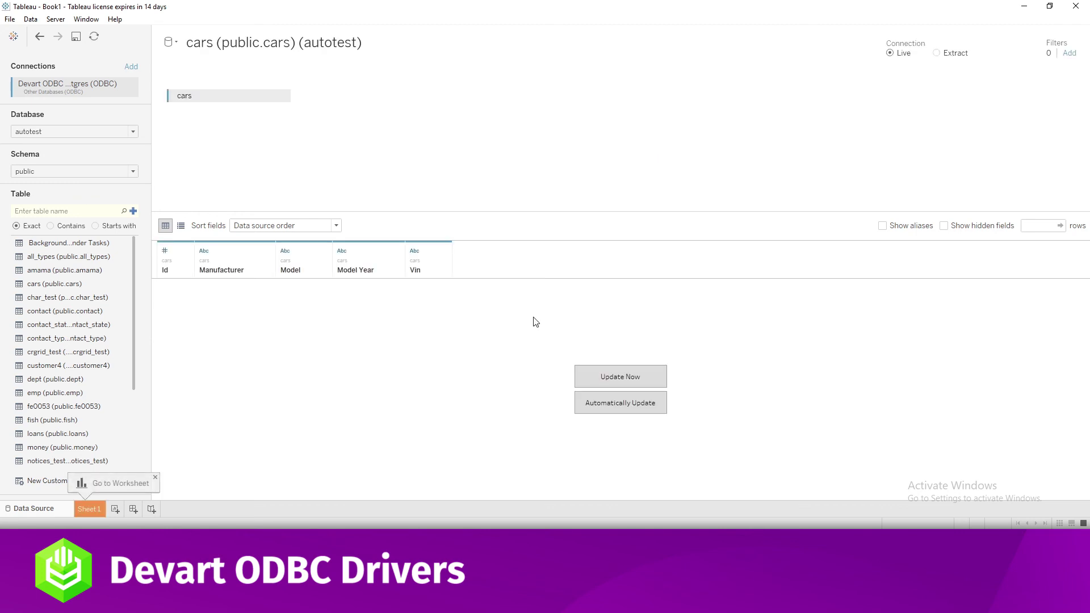
left_click(594, 377)
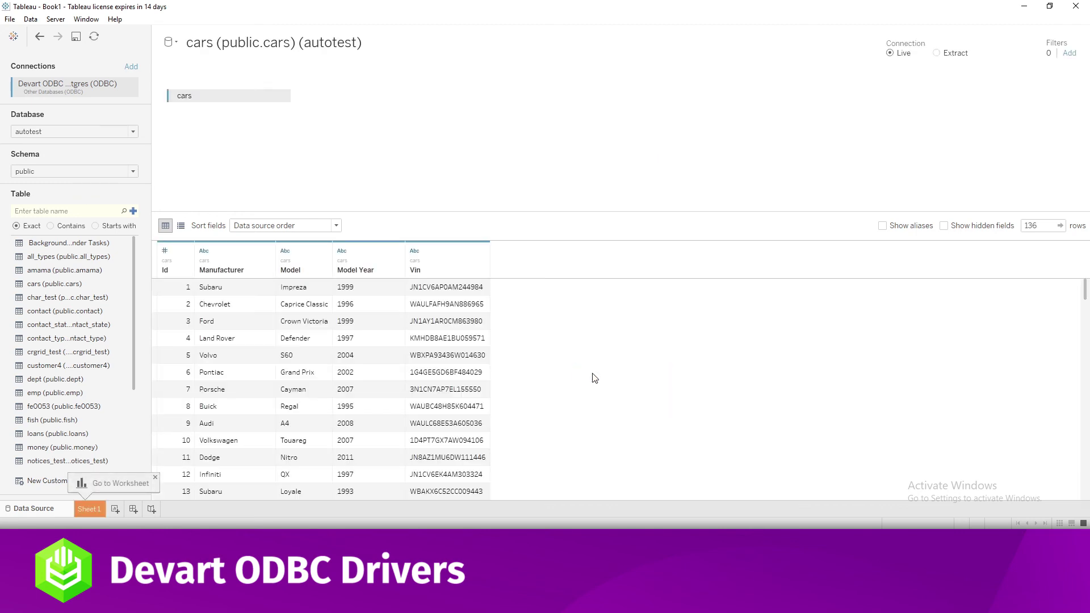